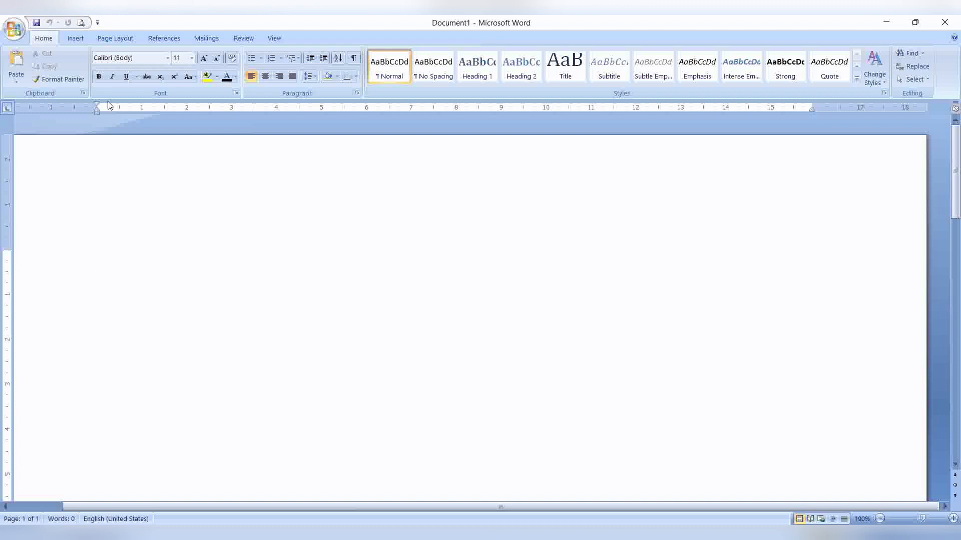
{"action": "left_click", "coordinate": [79, 38]}
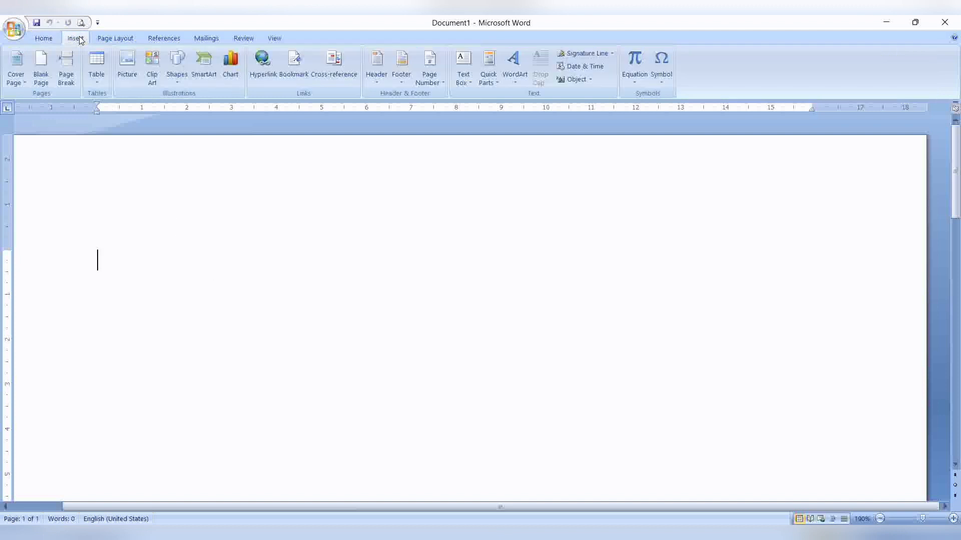
{"action": "left_click", "coordinate": [97, 81]}
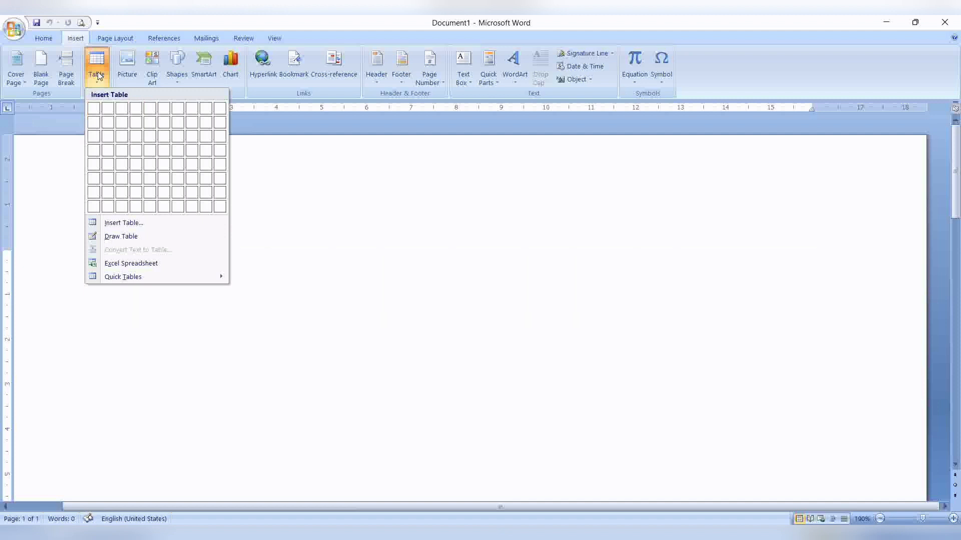
{"action": "left_click", "coordinate": [108, 227]}
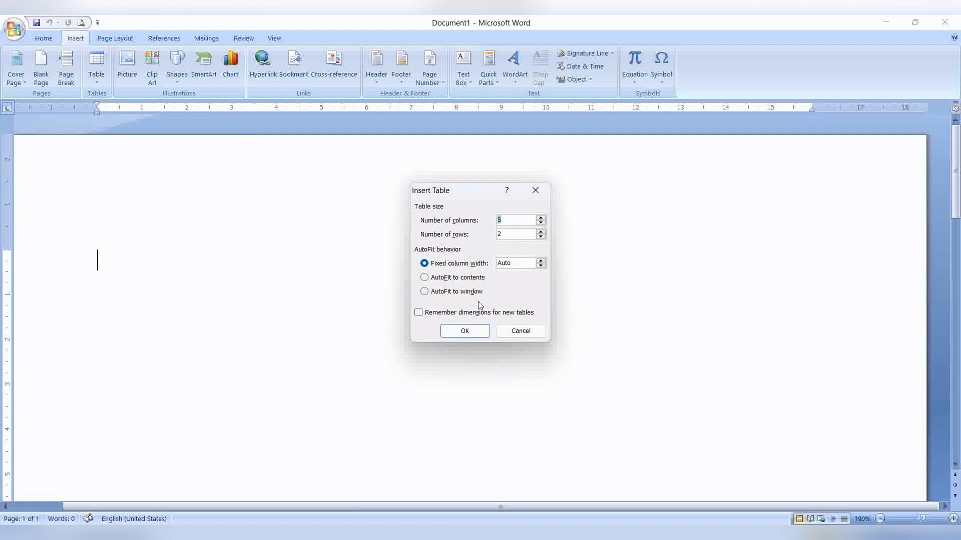
{"action": "left_click", "coordinate": [528, 334]}
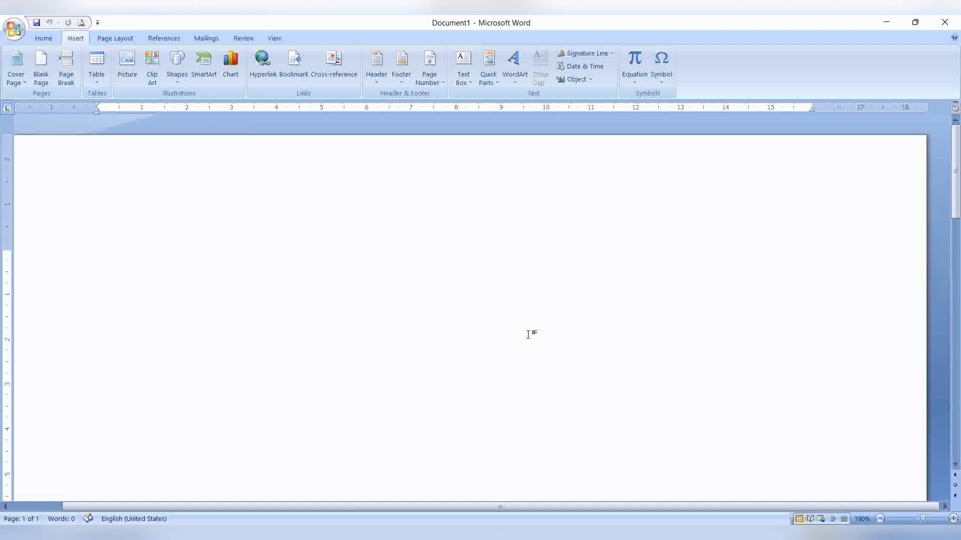
- Create a one-row, four-column table from a typed pattern of plus signs and hyphens, with the fourth column widest
{"action": "type", "text": "+------+"}
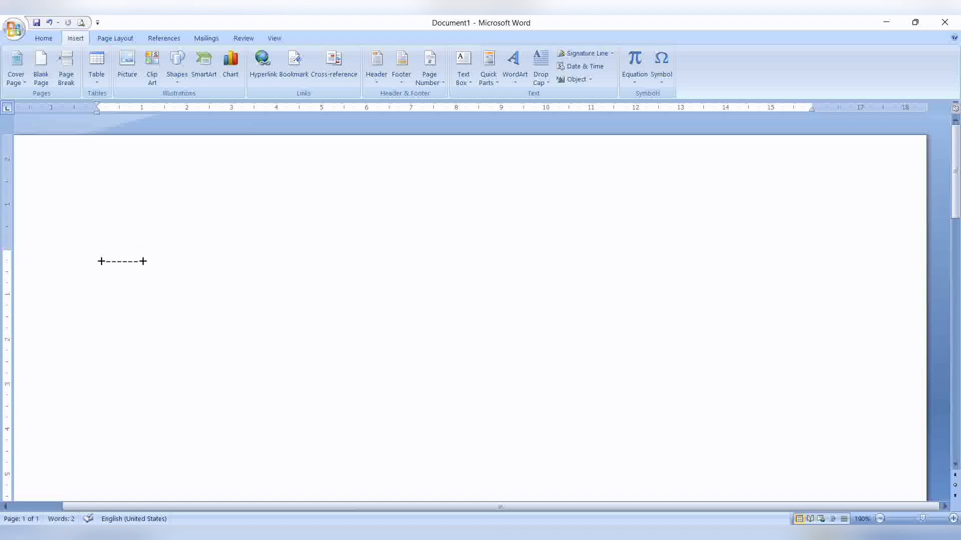
{"action": "type", "text": "-------+___"}
{"action": "key", "text": "BackSpace"}
{"action": "key", "text": "BackSpace"}
{"action": "key", "text": "BackSpace"}
{"action": "type", "text": "-------+-------+-----------+"}
{"action": "key", "text": "Return"}
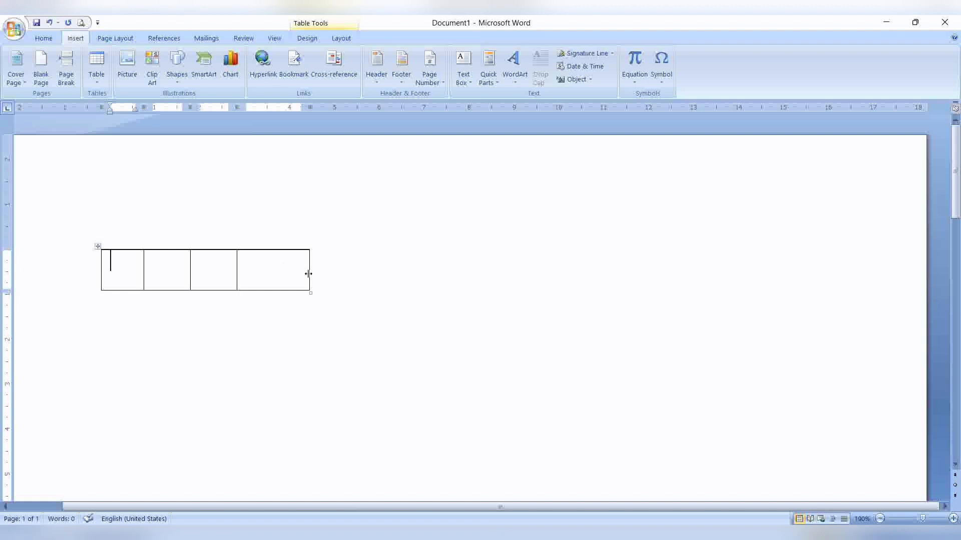
- Widen the table's third column by shifting its border with the fourth column
{"action": "mouse_move", "coordinate": [310, 274]}
{"action": "left_mouse_down"}
{"action": "mouse_move", "coordinate": [270, 275]}
{"action": "mouse_move", "coordinate": [308, 278]}
{"action": "left_mouse_up"}
{"action": "left_click_drag", "start_coordinate": [237, 271], "coordinate": [265, 270]}
- AutoFit the whole table to the window and distribute its columns evenly
{"action": "right_click", "coordinate": [98, 246]}
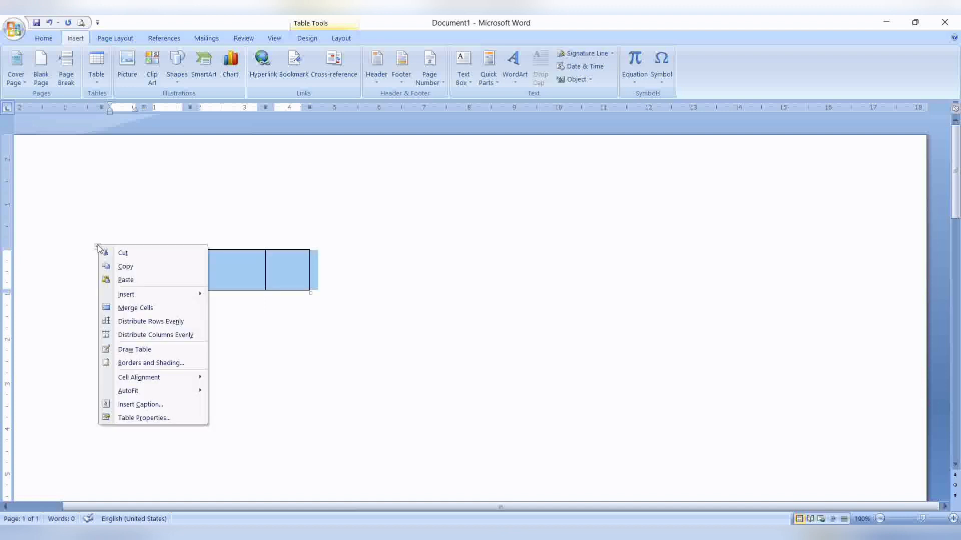
{"action": "mouse_move", "coordinate": [156, 395]}
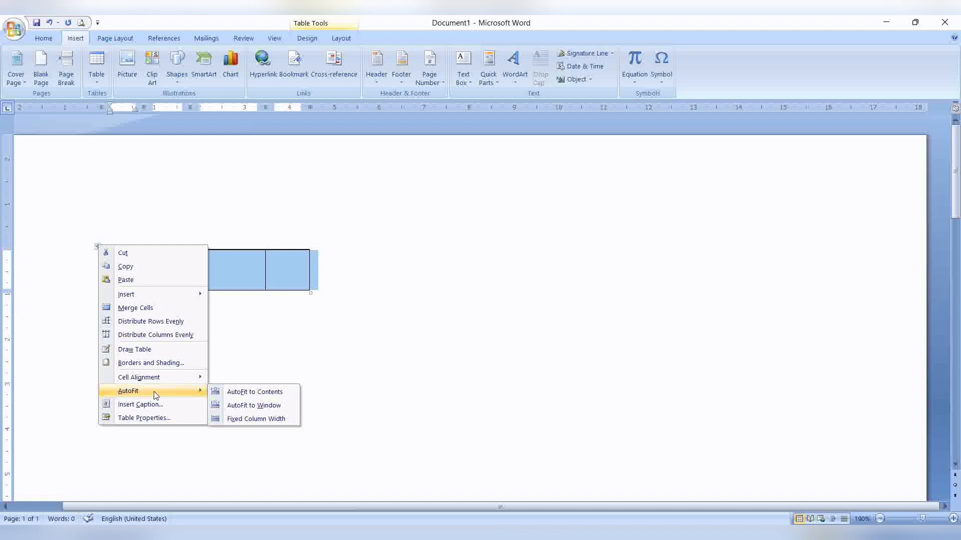
{"action": "left_click", "coordinate": [242, 405]}
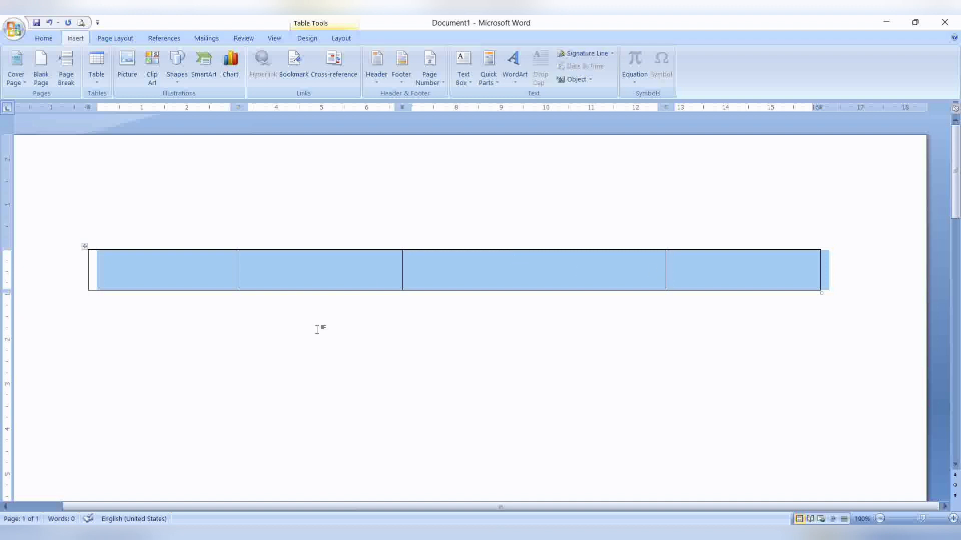
{"action": "right_click", "coordinate": [84, 247]}
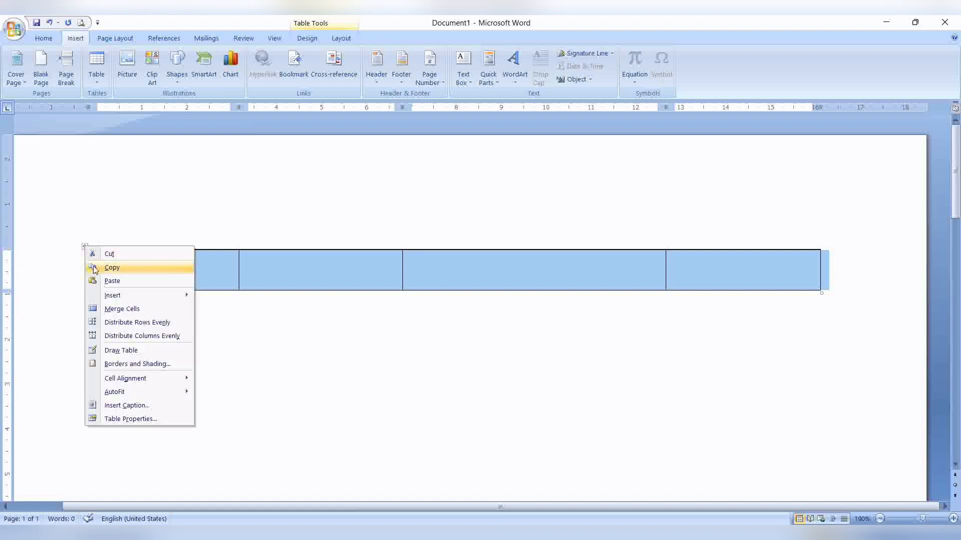
{"action": "left_click", "coordinate": [115, 336]}
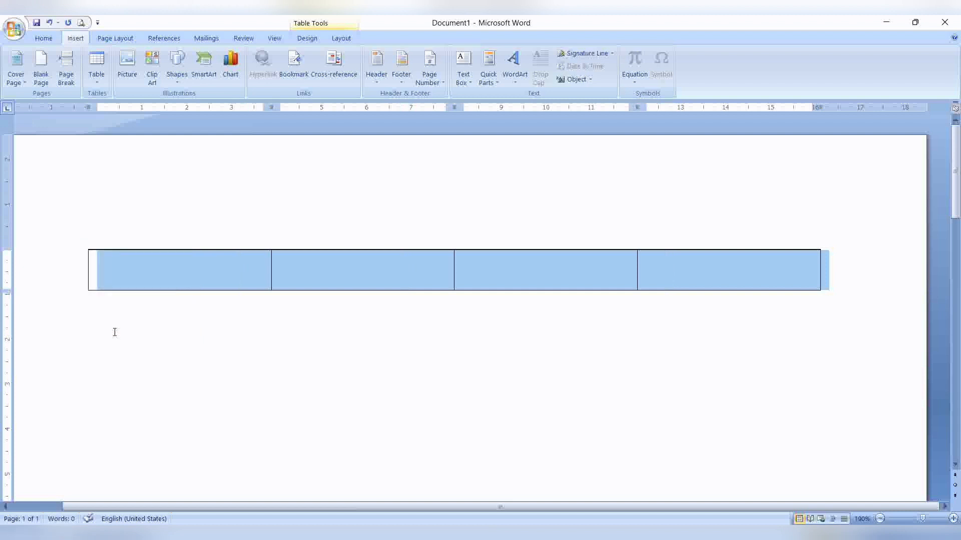
{"action": "left_click", "coordinate": [145, 353]}
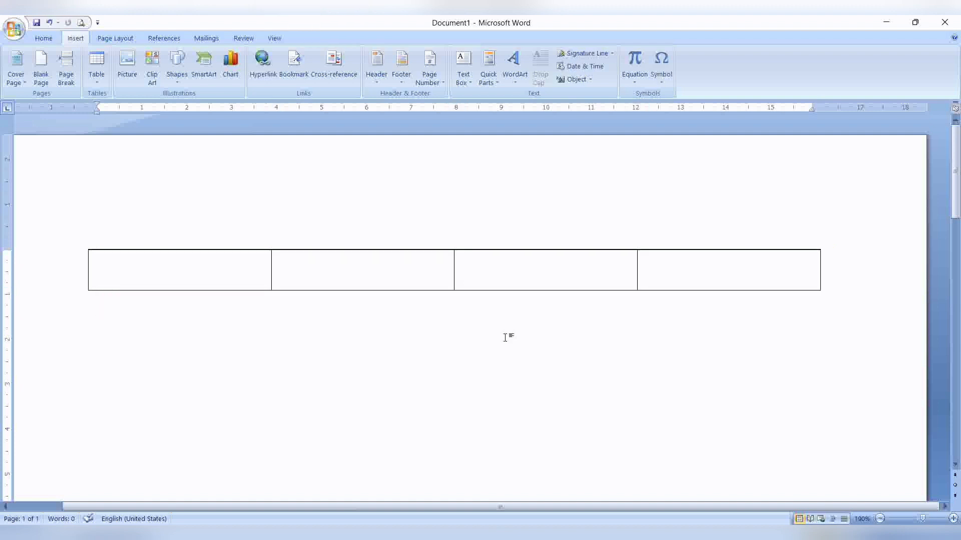
- Add four more rows at the end of the table, making five rows altogether
{"action": "left_click", "coordinate": [664, 277]}
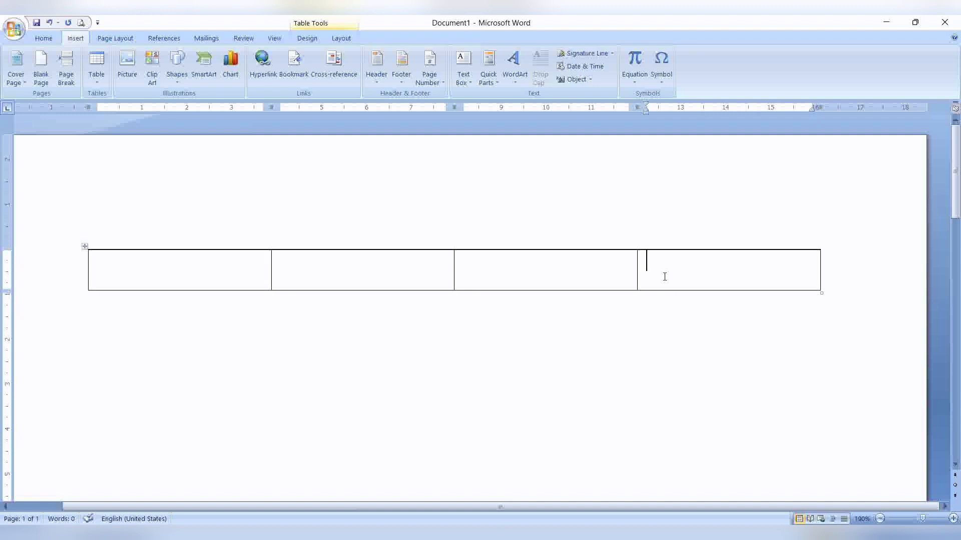
{"action": "key", "text": "Tab"}
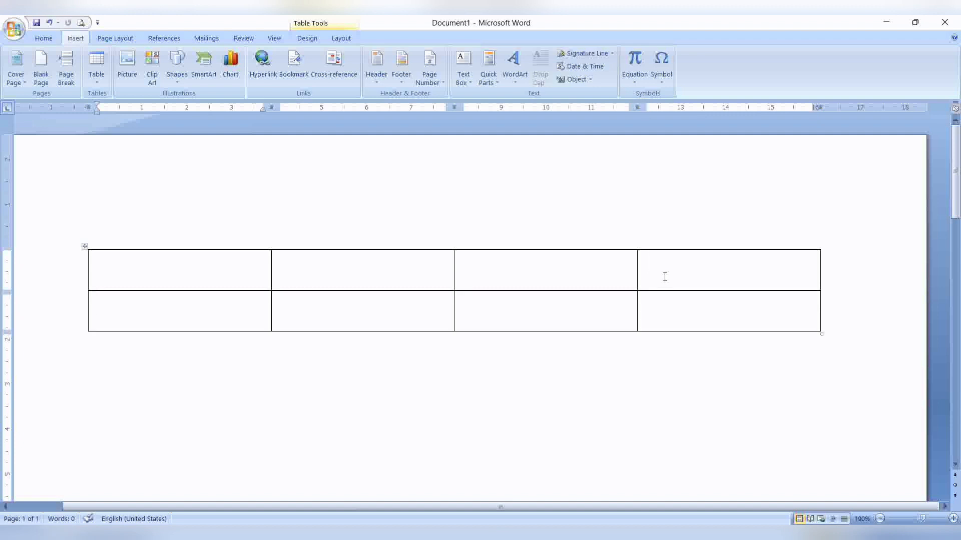
{"action": "left_click", "coordinate": [658, 310]}
{"action": "key", "text": "Tab"}
{"action": "left_click", "coordinate": [653, 345]}
{"action": "key", "text": "Tab"}
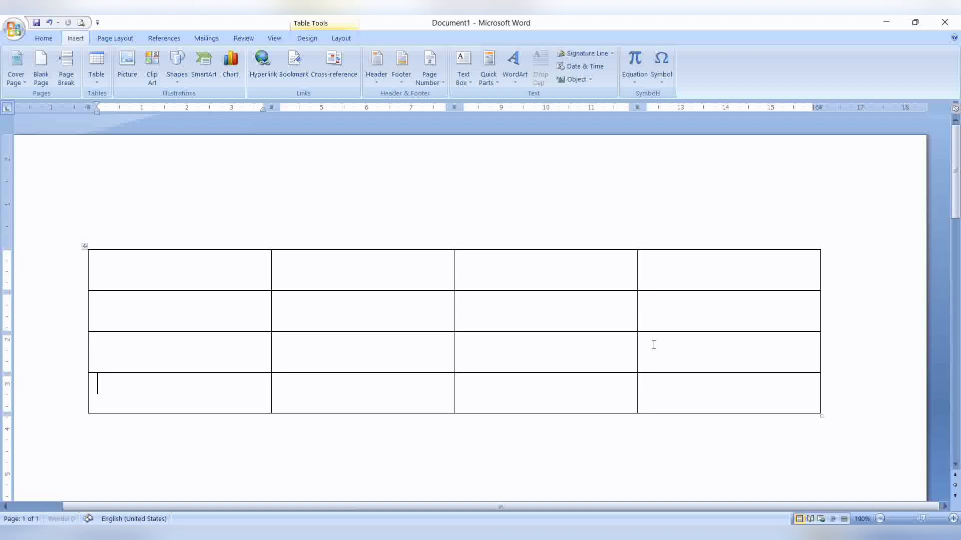
{"action": "left_click", "coordinate": [641, 399]}
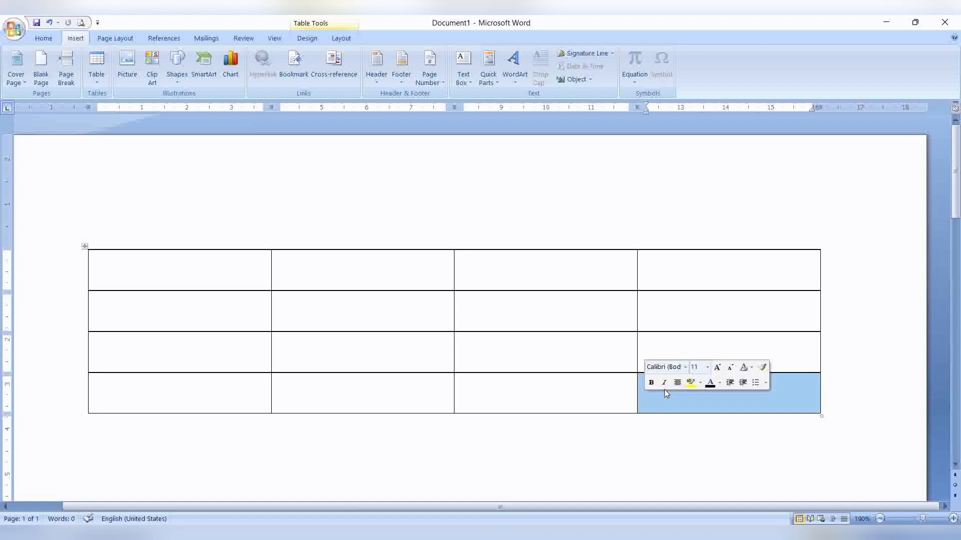
{"action": "left_click", "coordinate": [660, 399]}
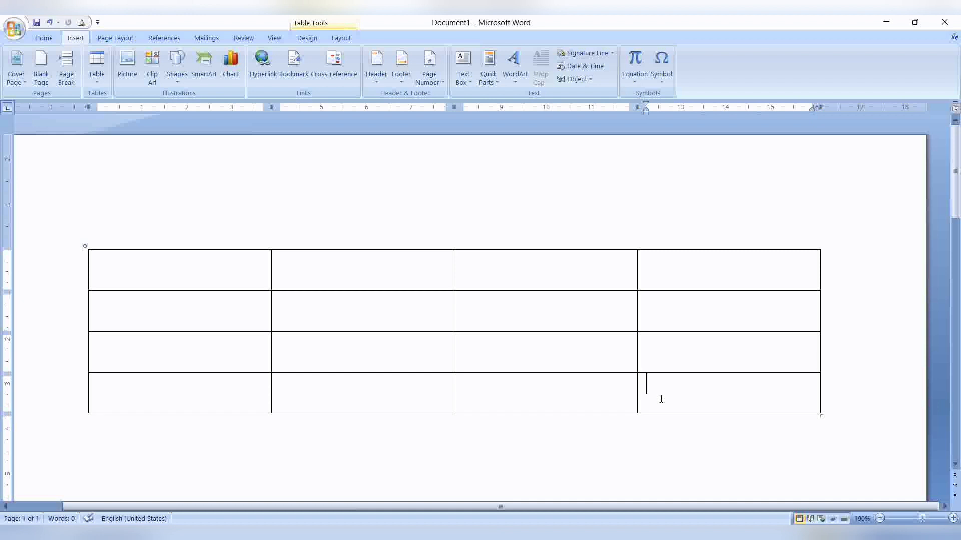
{"action": "key", "text": "Tab"}
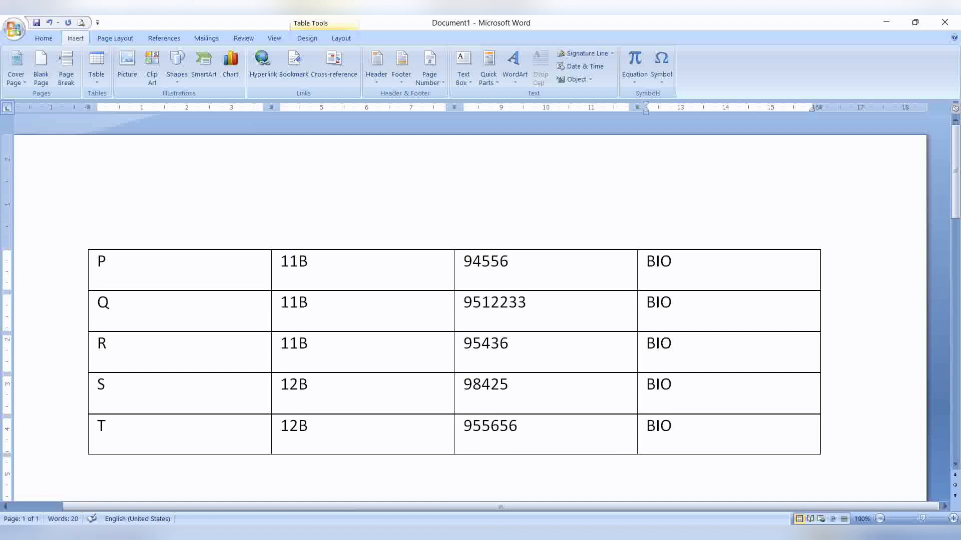
- Copy the S and T rows, and clear their contents from the table
{"action": "scroll", "coordinate": [658, 423], "scroll_direction": "down", "scroll_amount": 2}
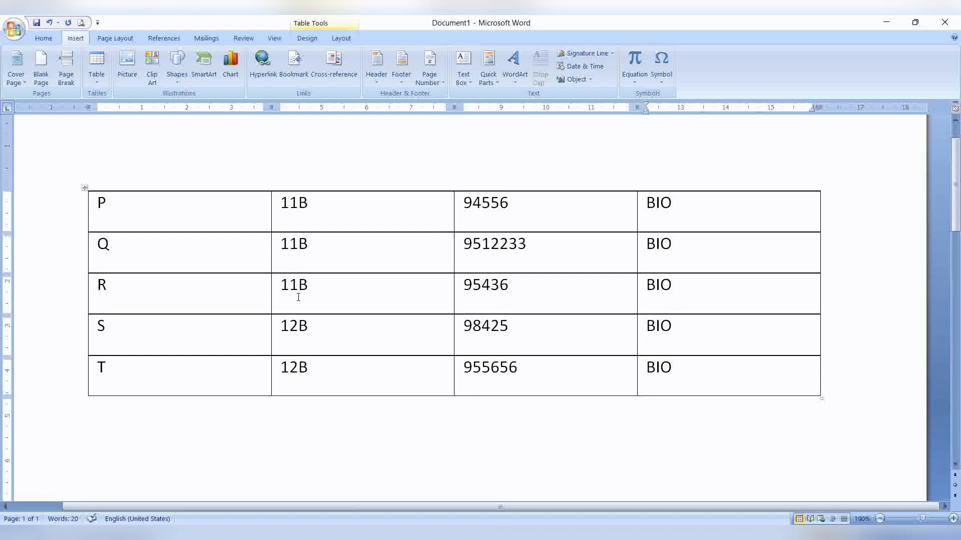
{"action": "left_click", "coordinate": [96, 328]}
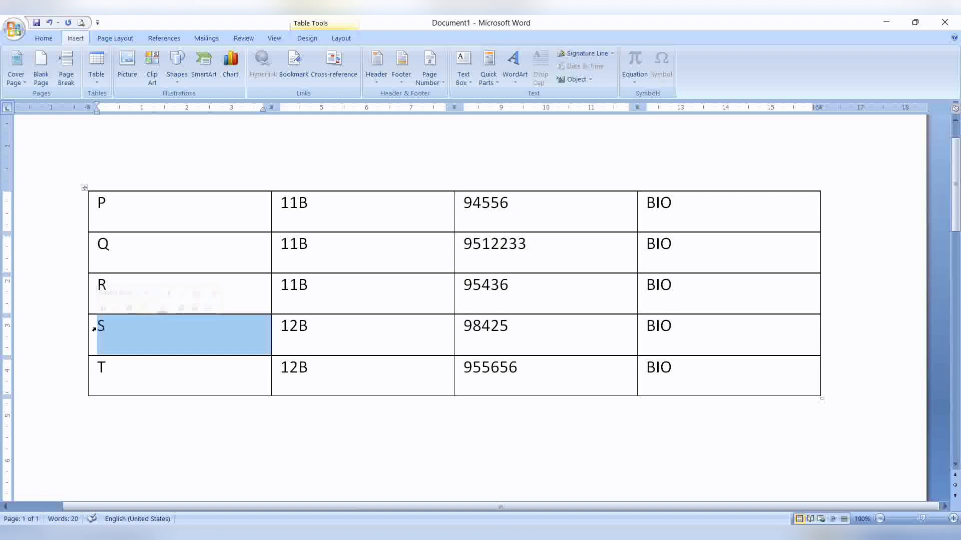
{"action": "left_click", "coordinate": [137, 445]}
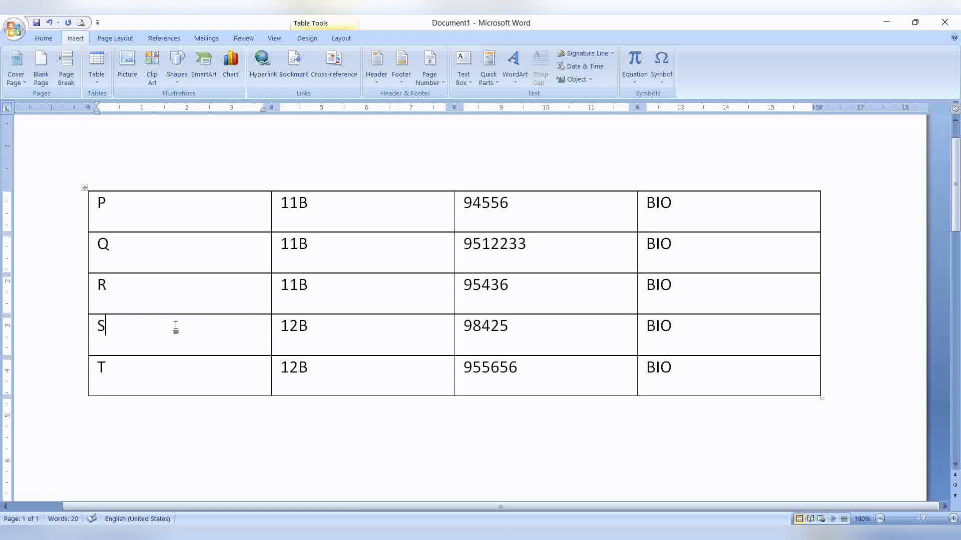
{"action": "key", "text": "Left"}
{"action": "left_click_drag", "start_coordinate": [99, 324], "coordinate": [680, 371]}
{"action": "key", "text": "ctrl+c"}
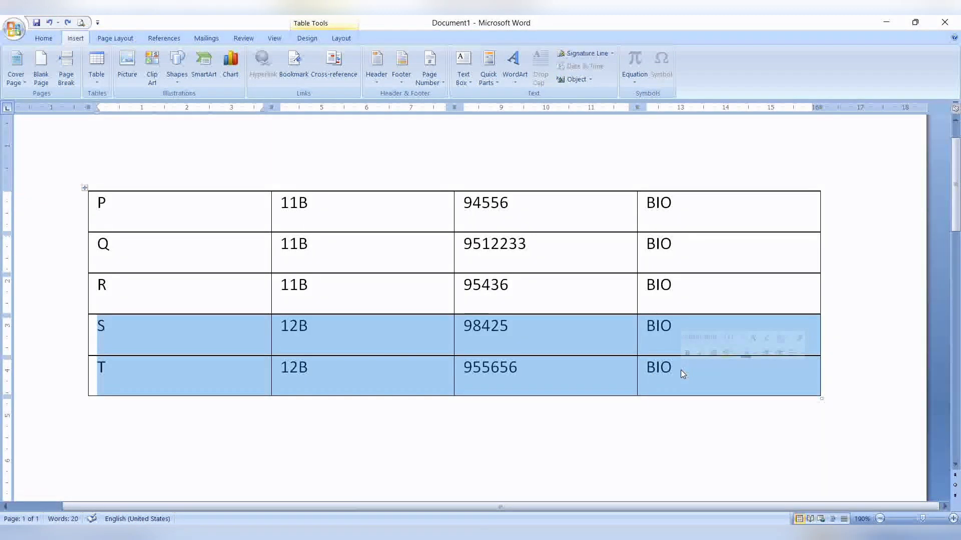
{"action": "key", "text": "Delete"}
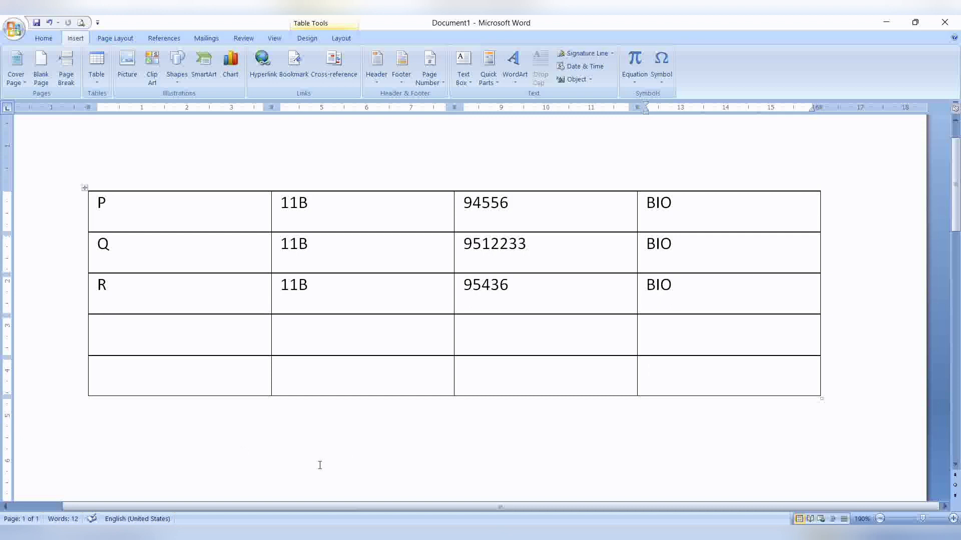
- Paste the copied S and T rows as a separate table below the original, leaving an empty line between
{"action": "left_click", "coordinate": [145, 431]}
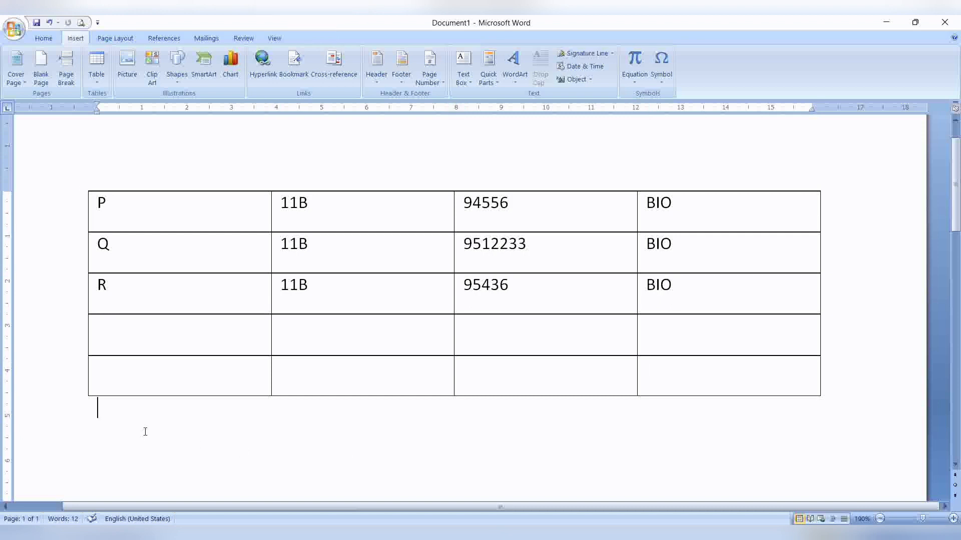
{"action": "key", "text": "Return"}
{"action": "key", "text": "ctrl+v"}
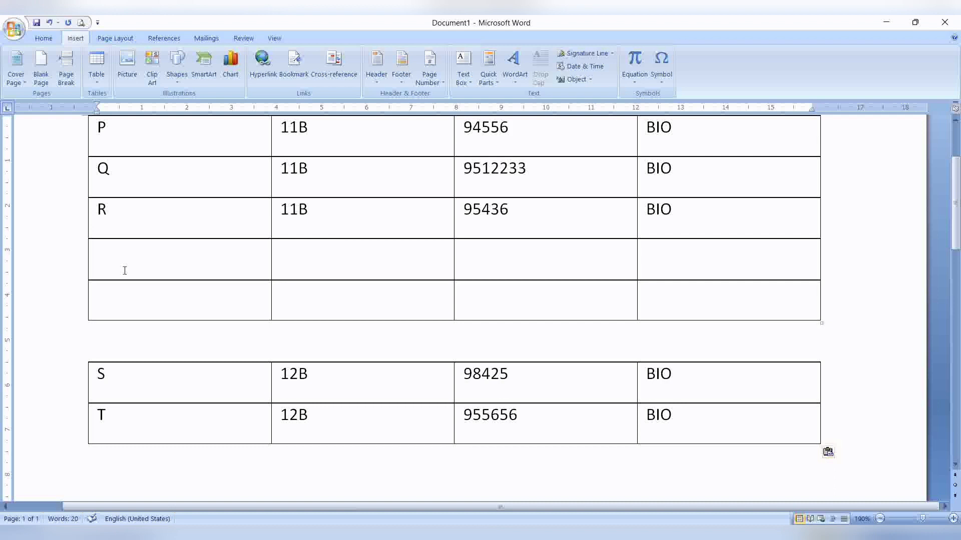
- Undo the pasted rows, the added empty line and the clearing of the S and T rows
{"action": "key", "text": "ctrl+z"}
{"action": "key", "text": "ctrl+z"}
{"action": "key", "text": "ctrl+z"}
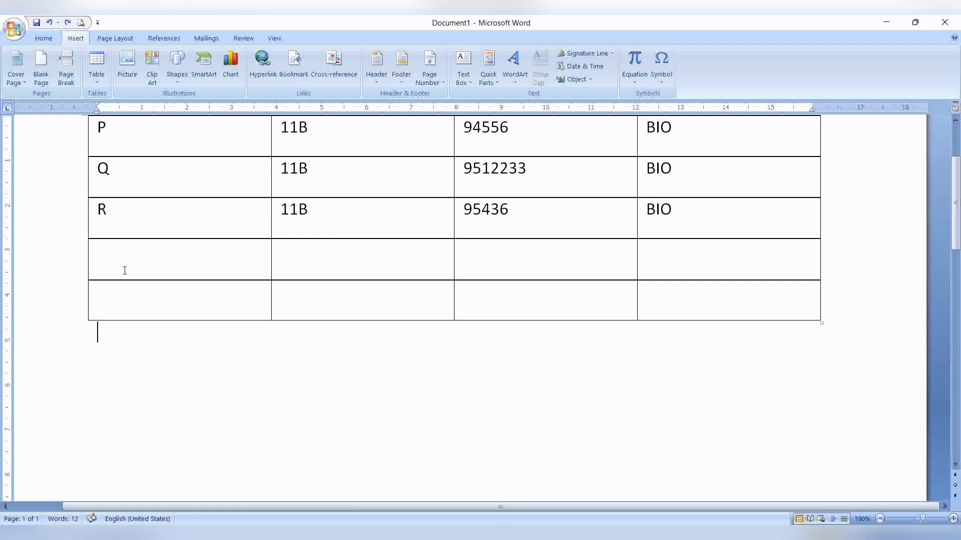
{"action": "left_click", "coordinate": [134, 346]}
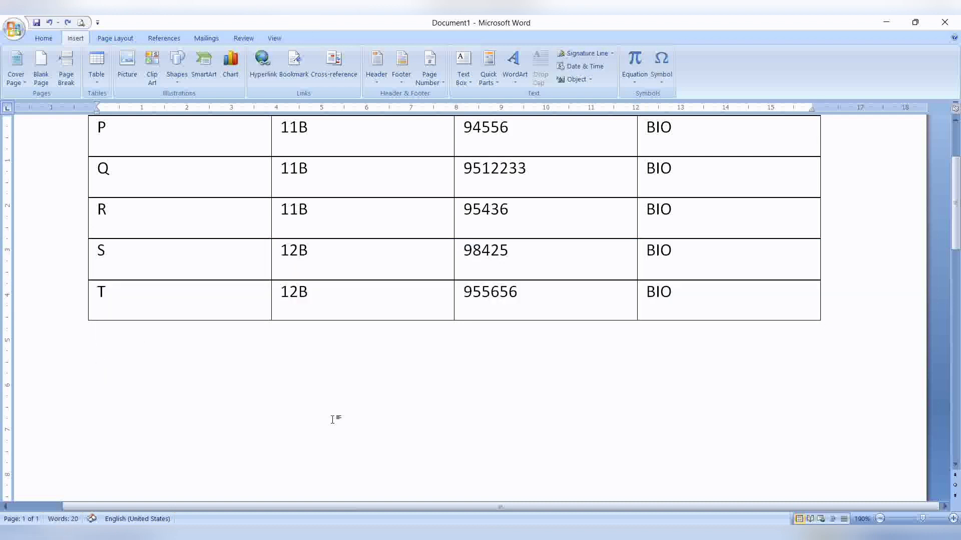
- Split the table above the S row so that rows S and T form a second table
{"action": "left_click", "coordinate": [836, 258]}
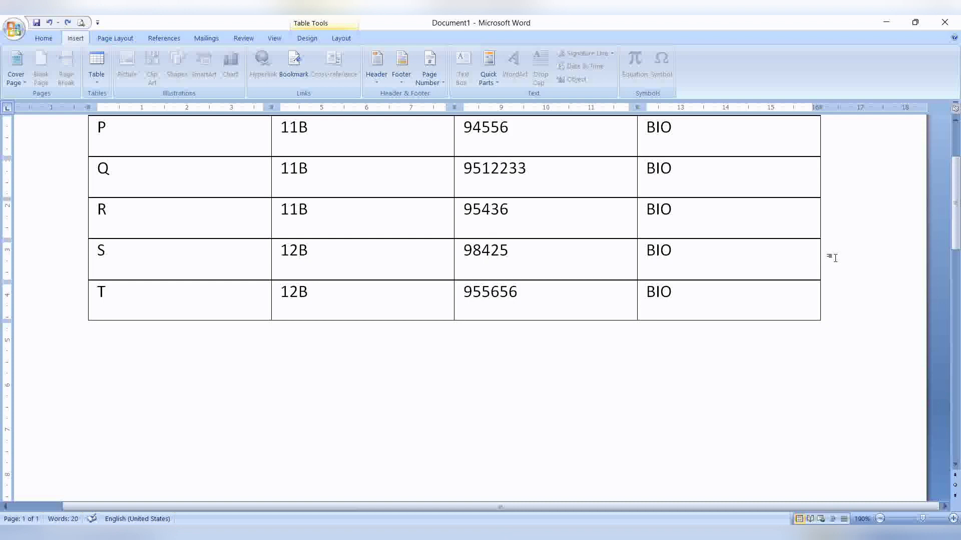
{"action": "key", "text": "ctrl+shift+Return"}
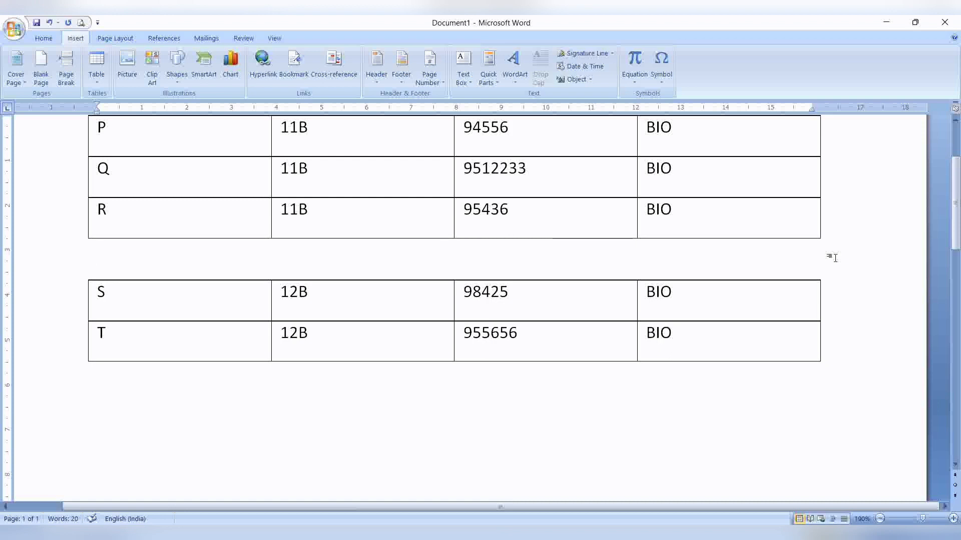
- Insert a tab space inside the cell containing T in the second table, without moving to the next cell
{"action": "left_click", "coordinate": [125, 298]}
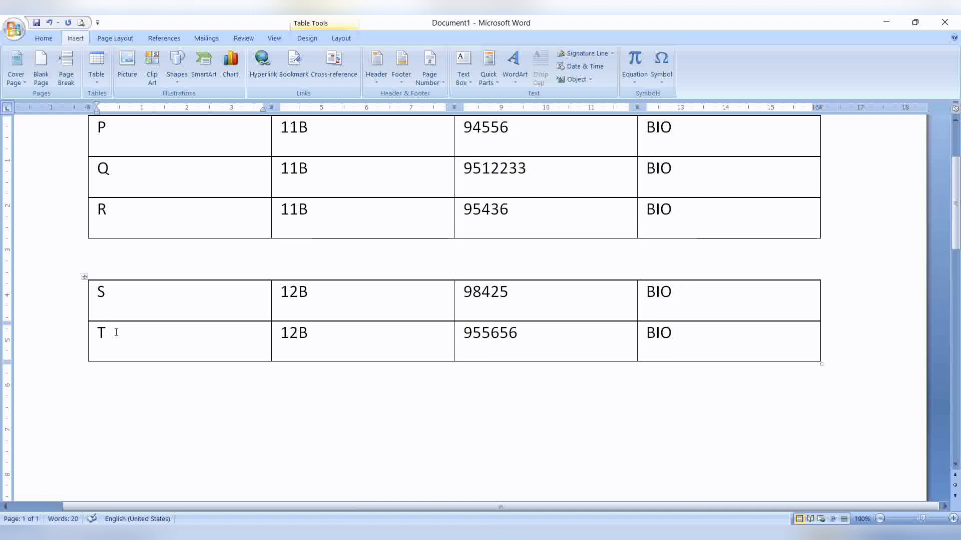
{"action": "key", "text": "Tab"}
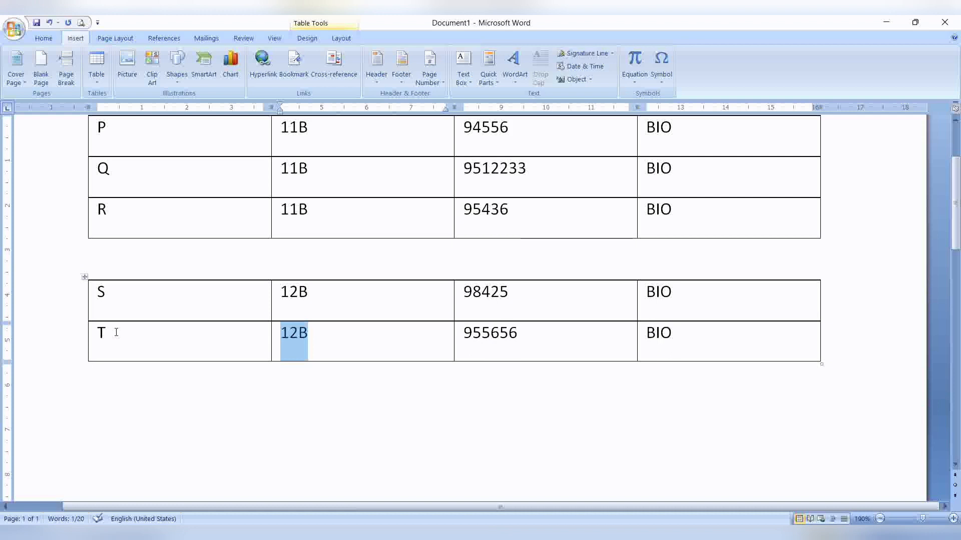
{"action": "left_click", "coordinate": [116, 332]}
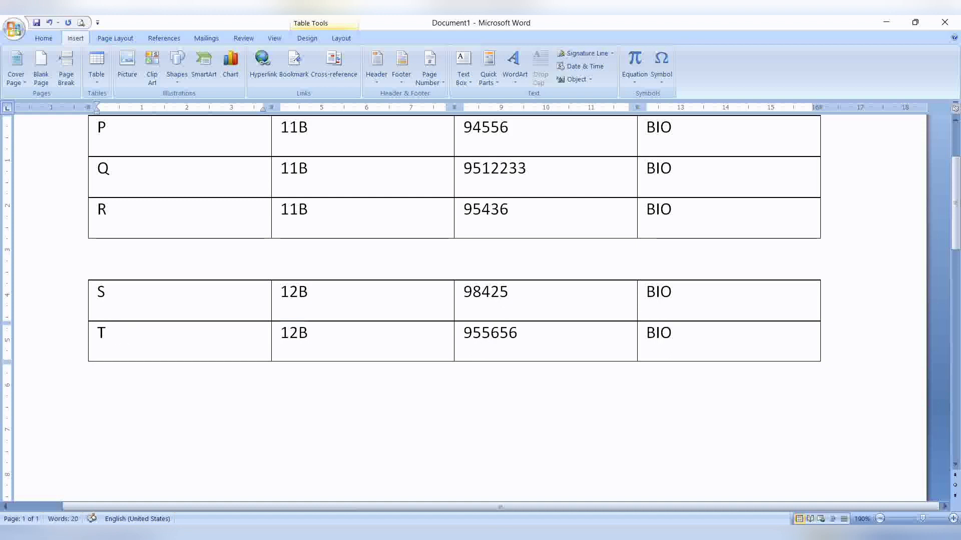
{"action": "key", "text": "BackSpace"}
{"action": "key", "text": "ctrl+z"}
{"action": "key", "text": "ctrl+Tab"}
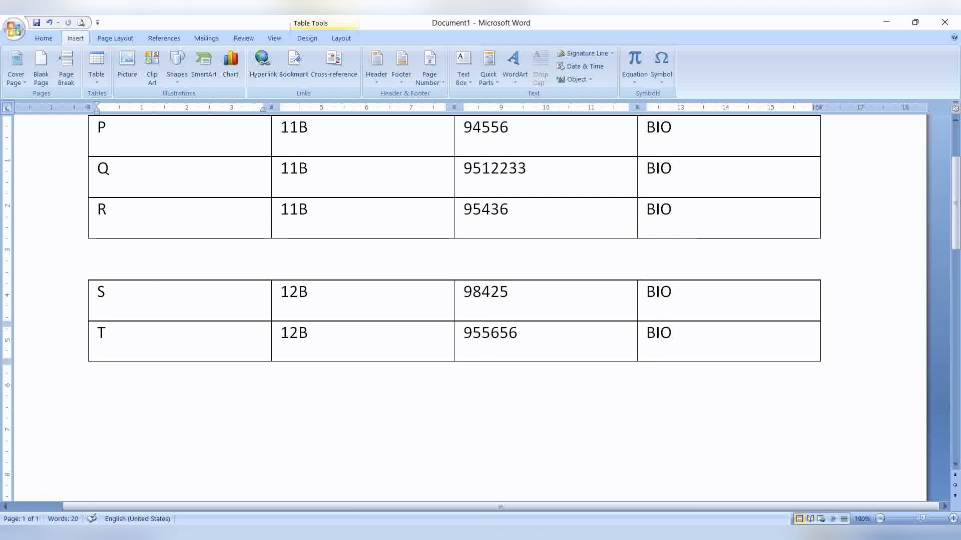